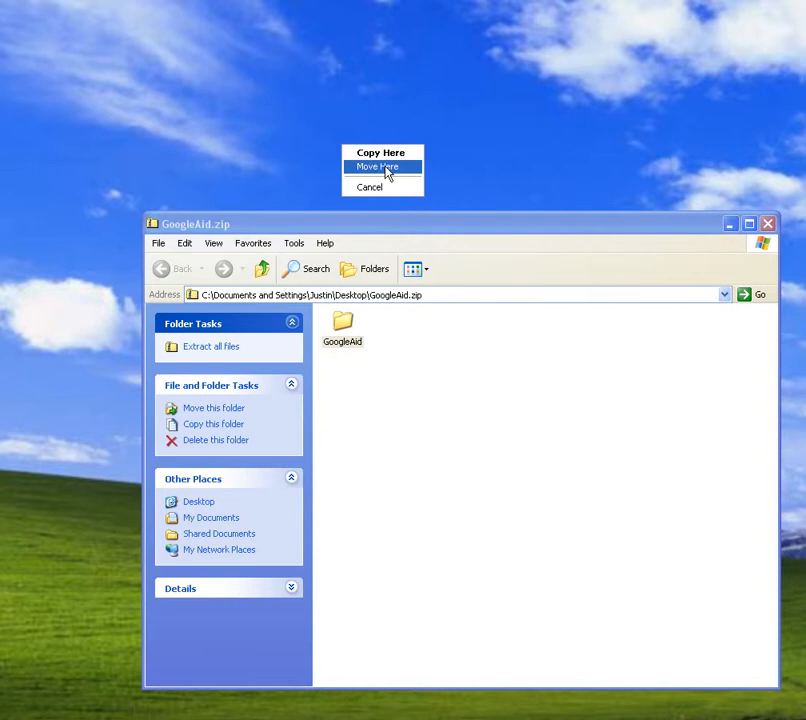
- Close the GoogleAid.zip archive window after extracting its GoogleAid folder to the desktop
drag(479, 230, 425, 400)
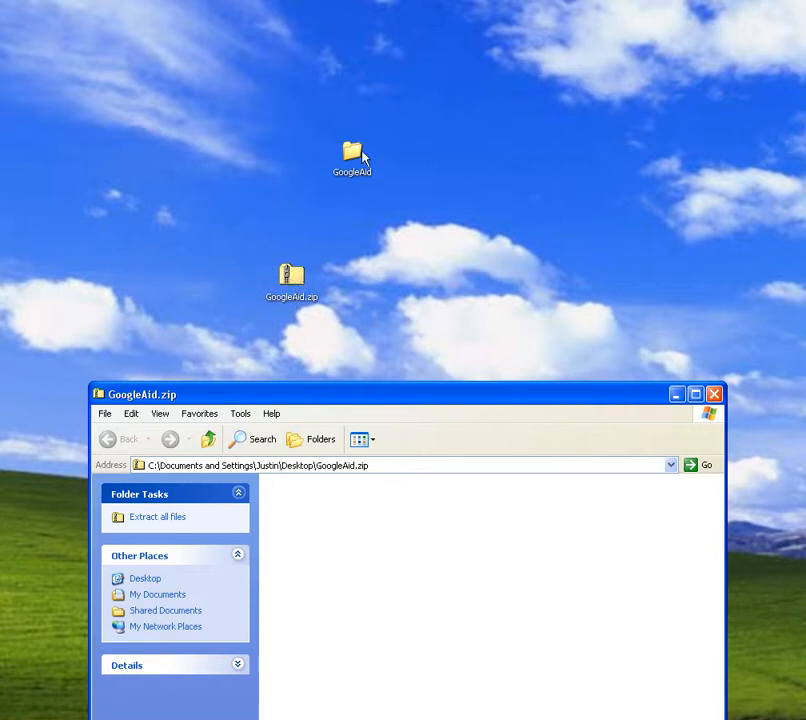
click(714, 394)
- Move the GoogleAid folder from the desktop into the root of Local Disk (C:)
drag(0, 255, 563, 363)
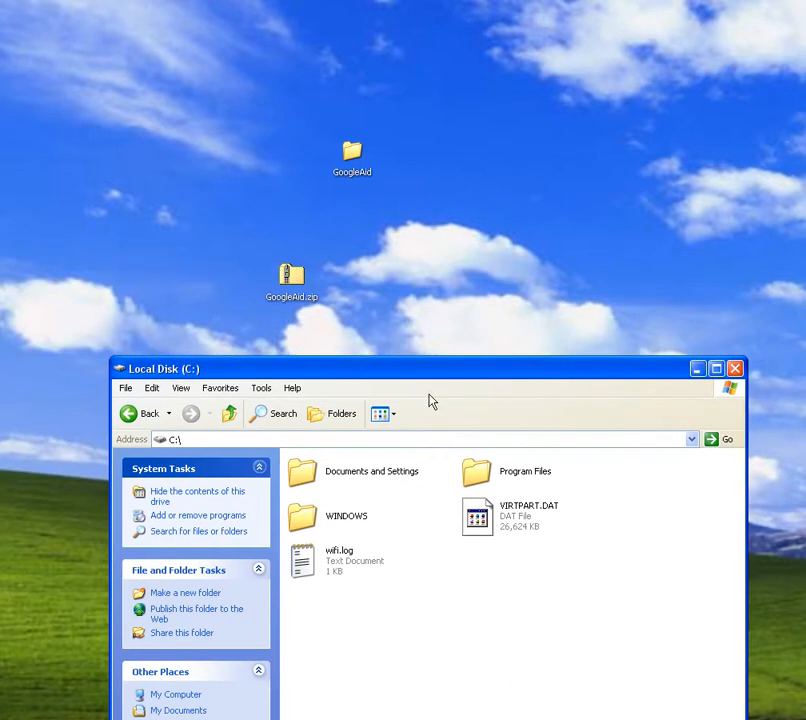
click(132, 415)
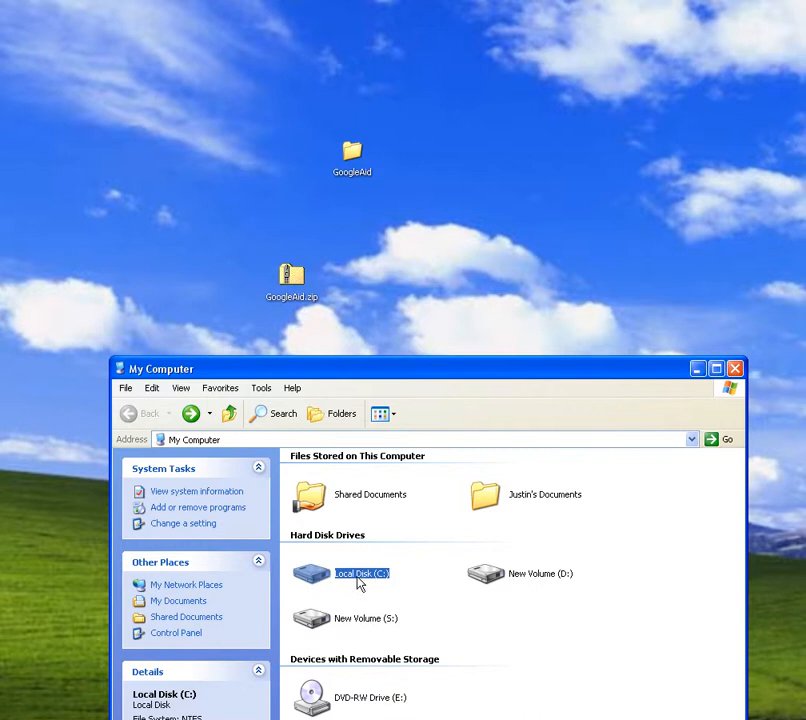
double_click(322, 578)
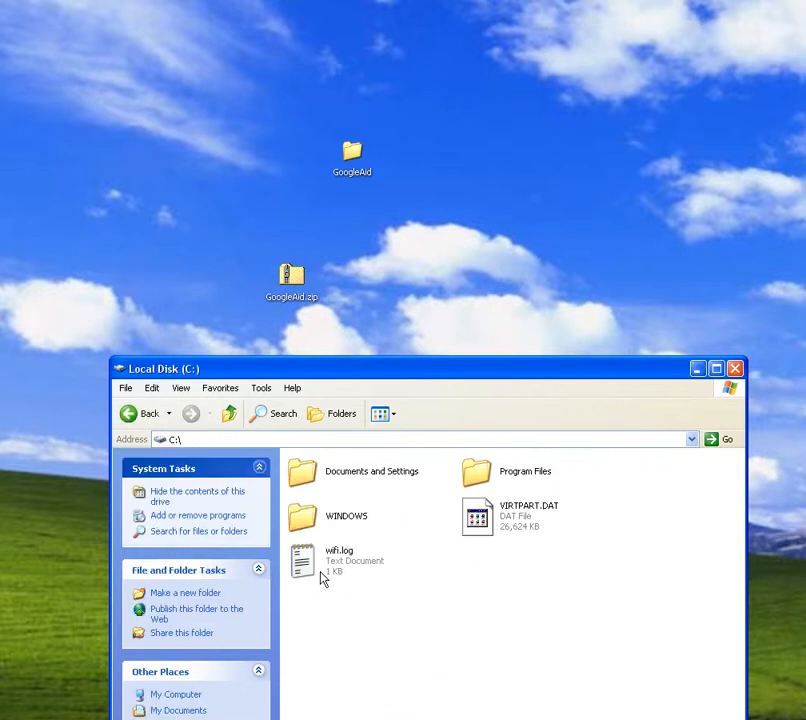
drag(352, 155, 434, 600)
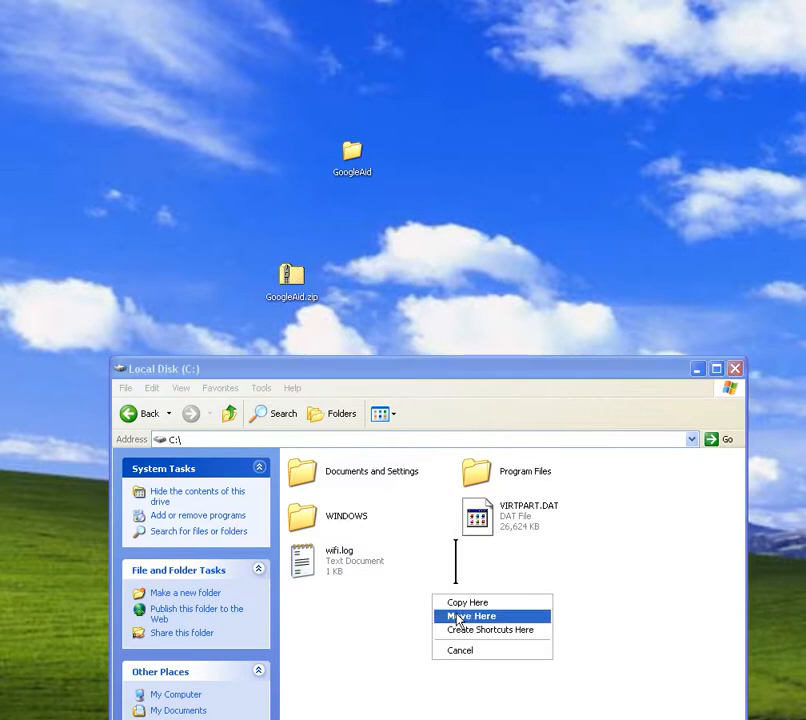
click(478, 617)
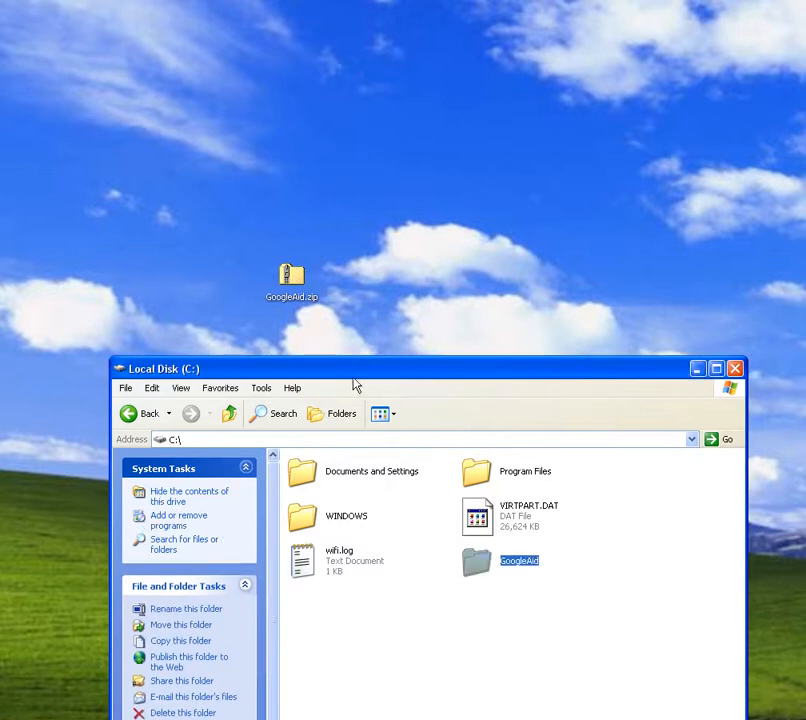
- Discard the GoogleAid.zip file from the desktop and open the C:\GoogleAid folder
drag(291, 275, 2, 290)
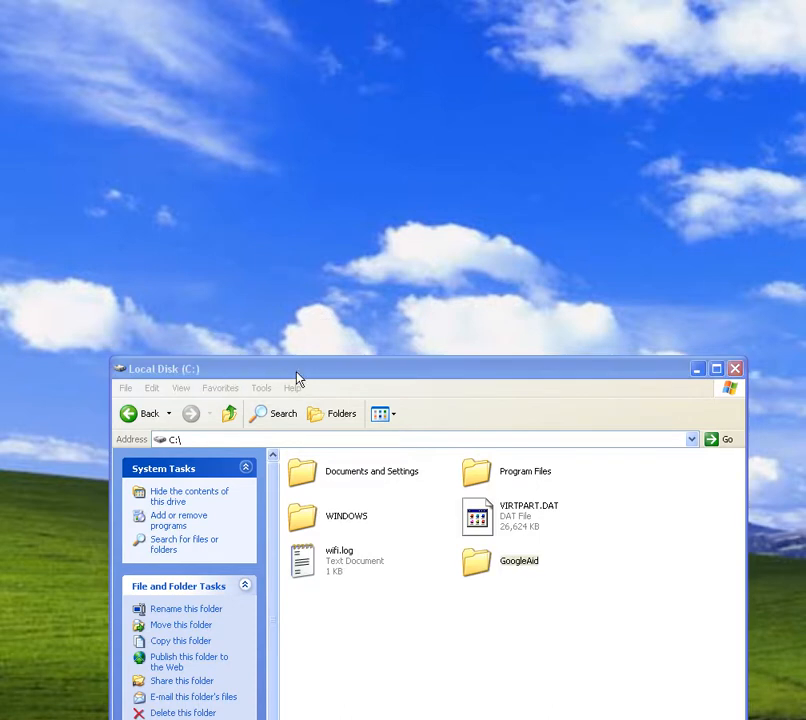
drag(298, 377, 268, 121)
double_click(438, 307)
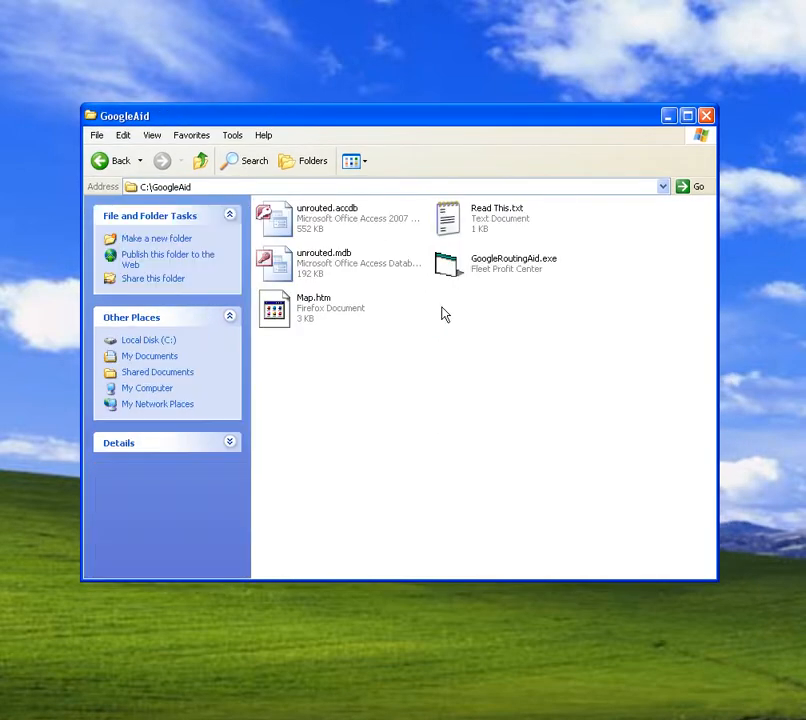
drag(435, 122, 446, 176)
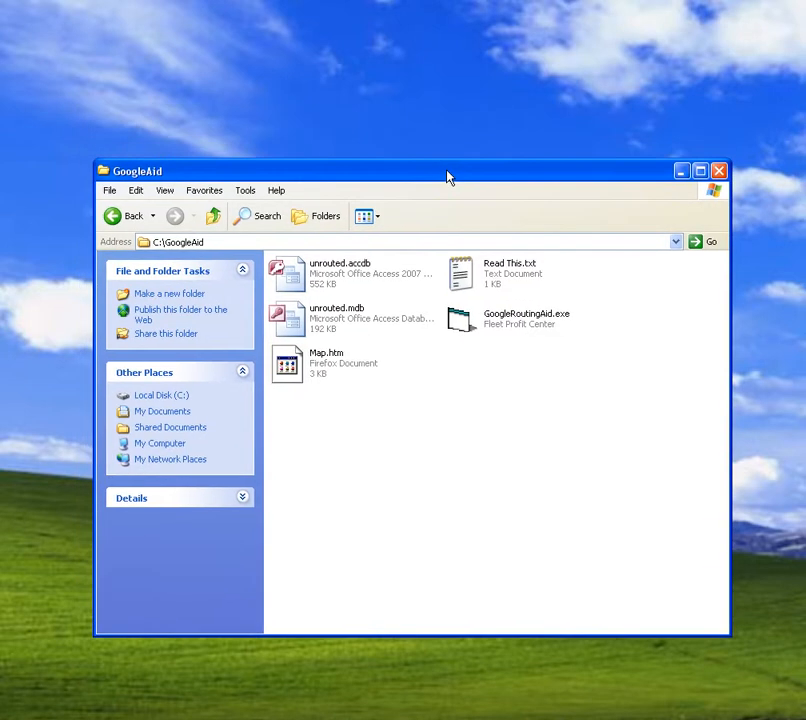
- Create a desktop shortcut to GoogleRoutingAid.exe and minimize the GoogleAid folder window
click(477, 326)
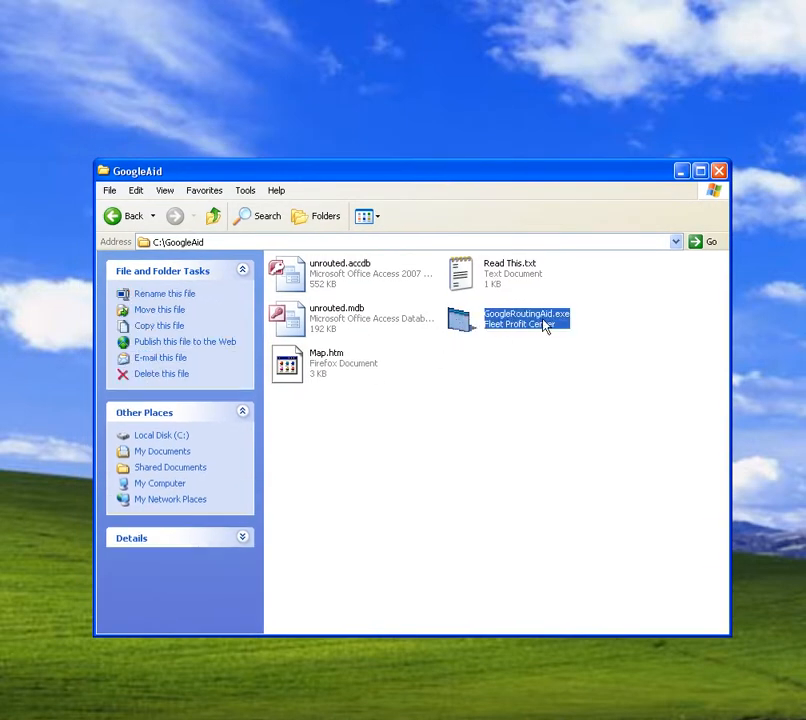
double_click(459, 320)
right_click(389, 106)
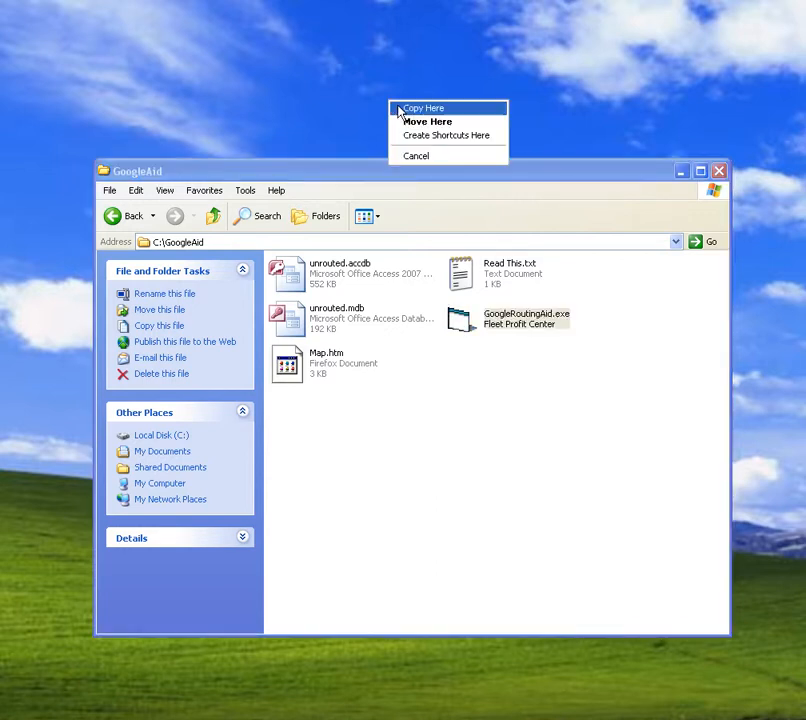
click(423, 137)
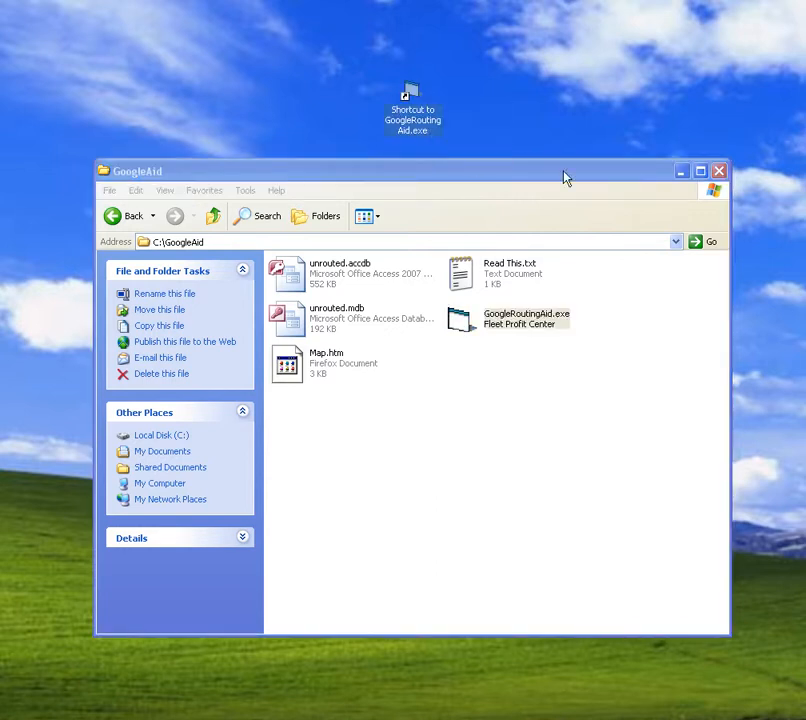
click(680, 172)
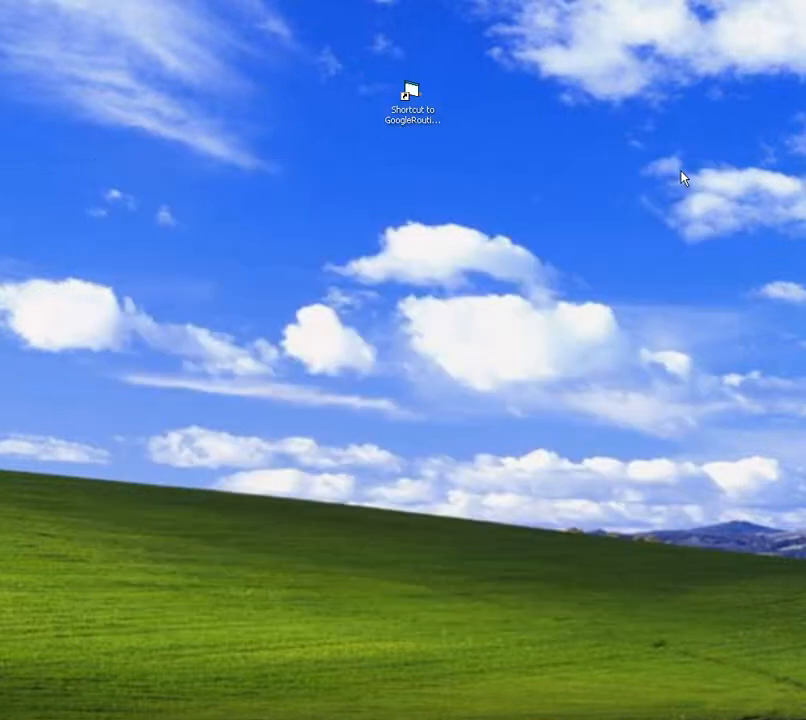
- Launch GoogleRoutingAid from its new desktop shortcut
click(411, 100)
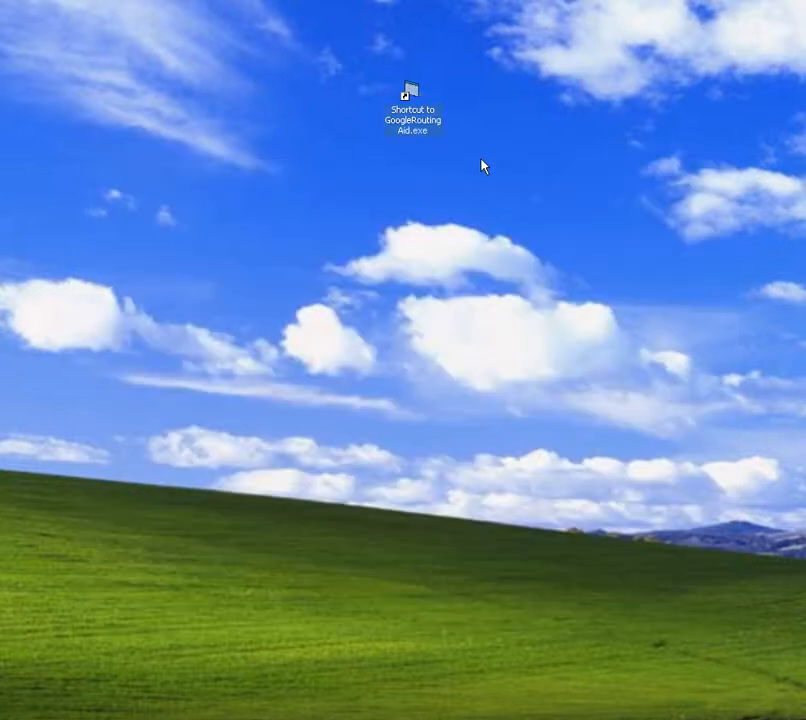
double_click(413, 97)
drag(16, 171, 538, 22)
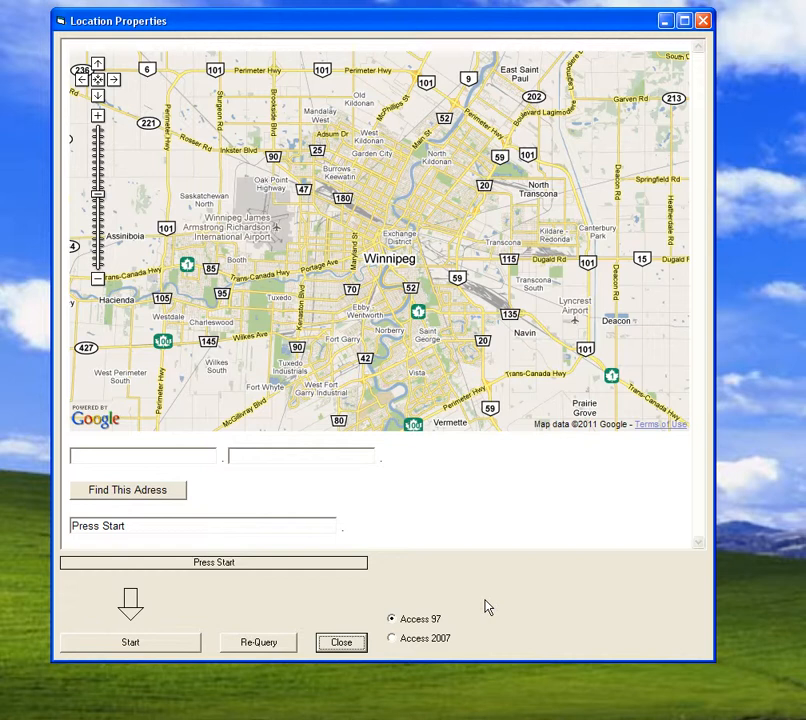
- Choose the Access 97 database option and start processing the customer addresses
click(410, 642)
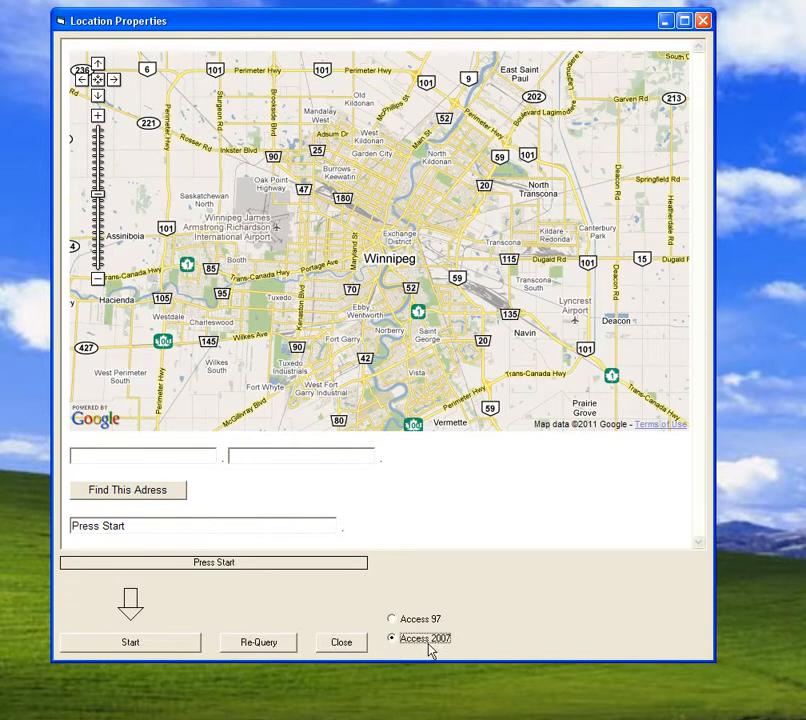
click(397, 621)
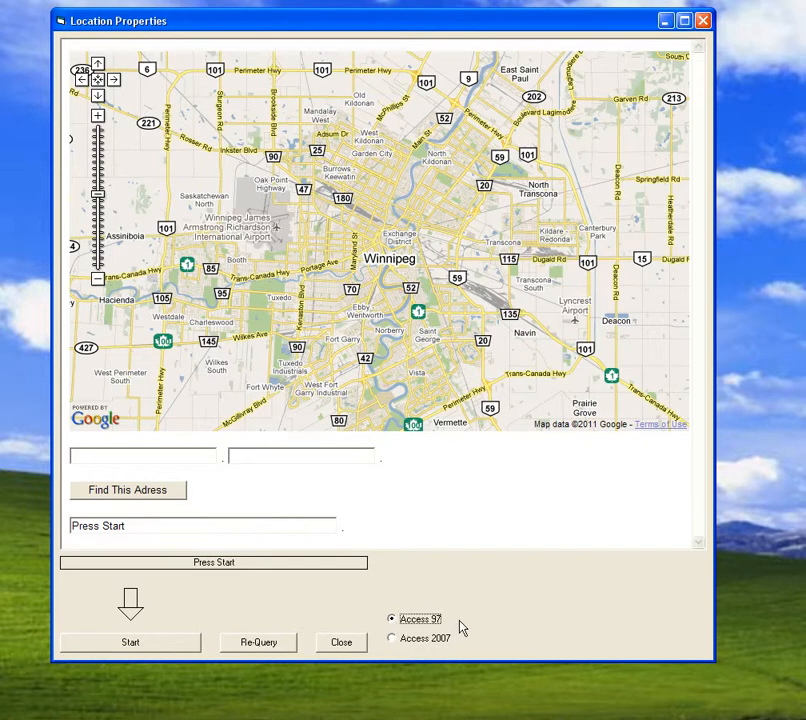
click(137, 645)
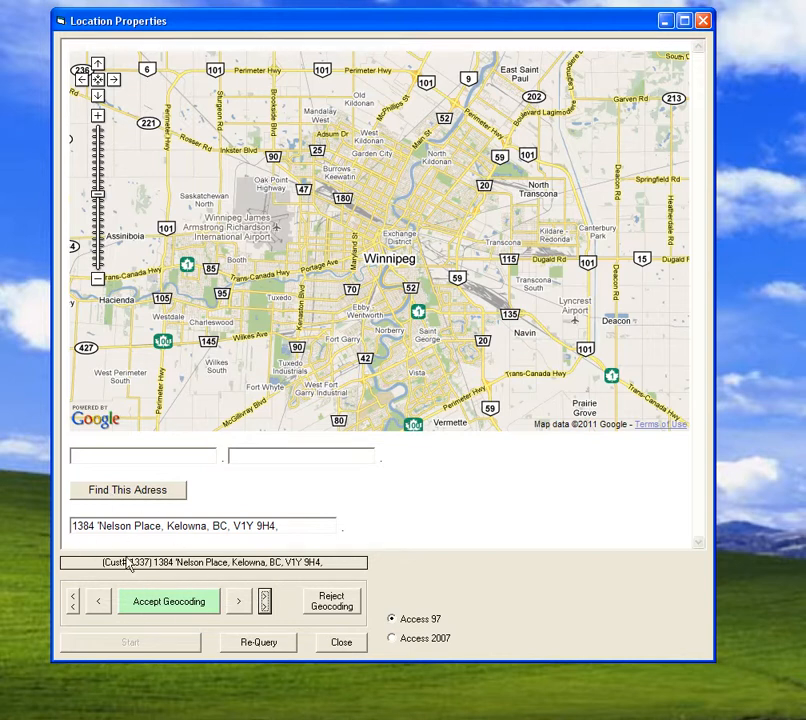
- Find the first customer's address on the map, zooming out and back in to check the marker
click(125, 495)
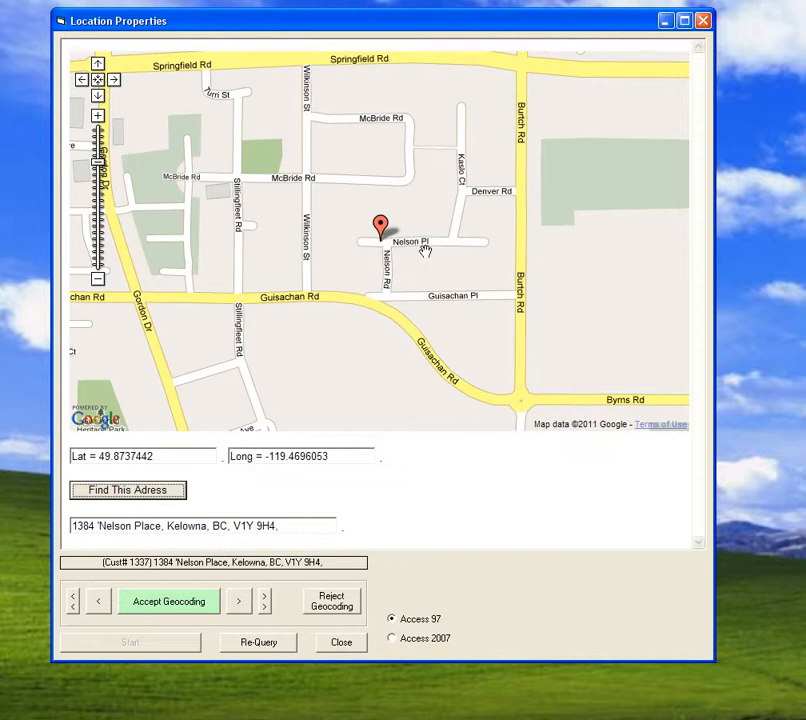
click(99, 281)
click(99, 281)
click(99, 281)
click(99, 282)
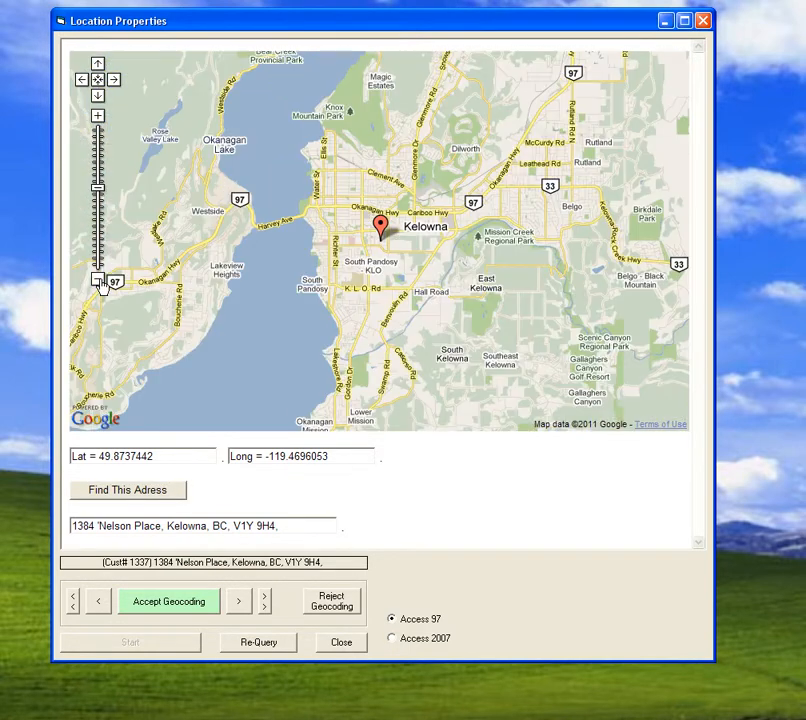
click(97, 117)
click(98, 118)
click(98, 118)
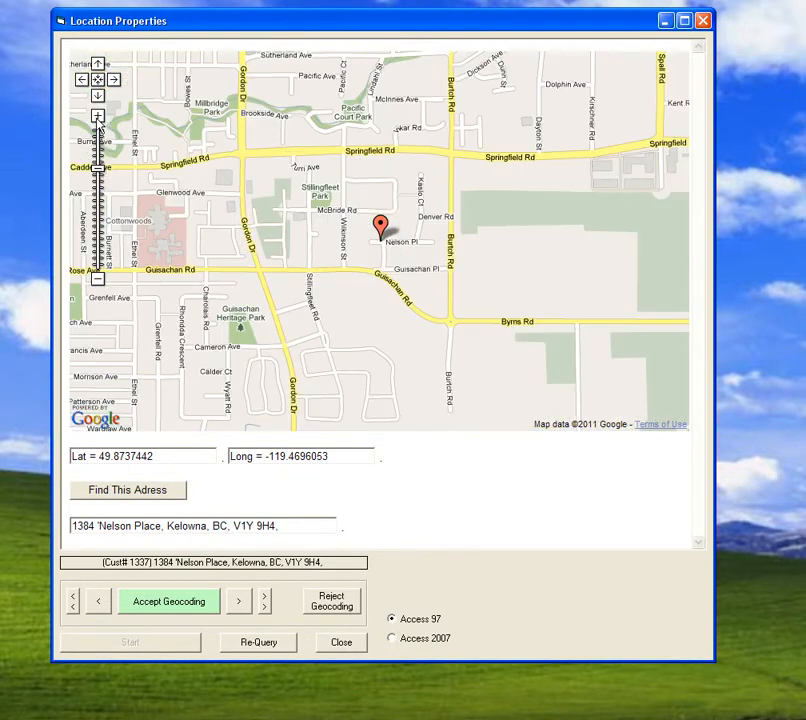
click(98, 118)
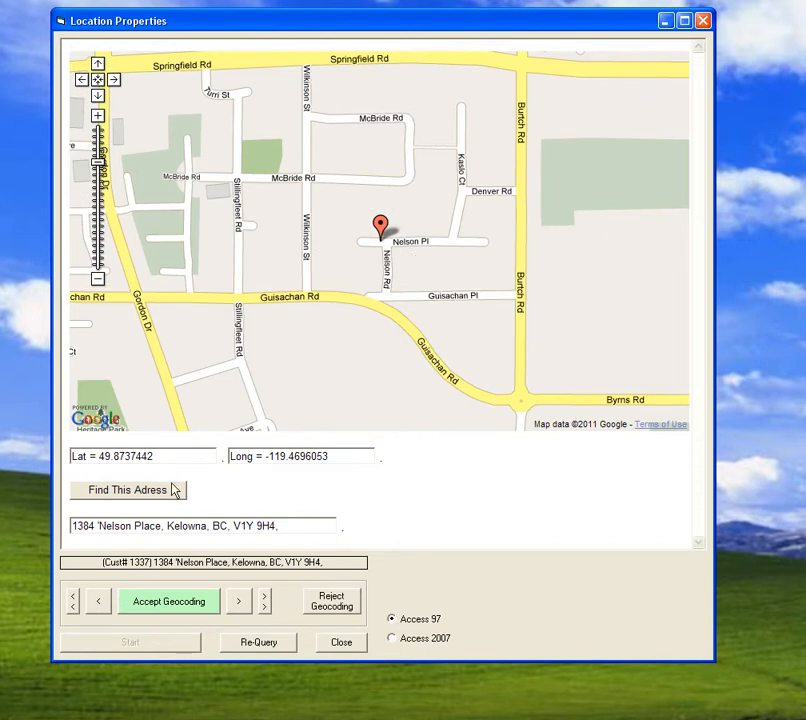
- Accept the geocoding for the first customer's address
click(97, 527)
click(171, 605)
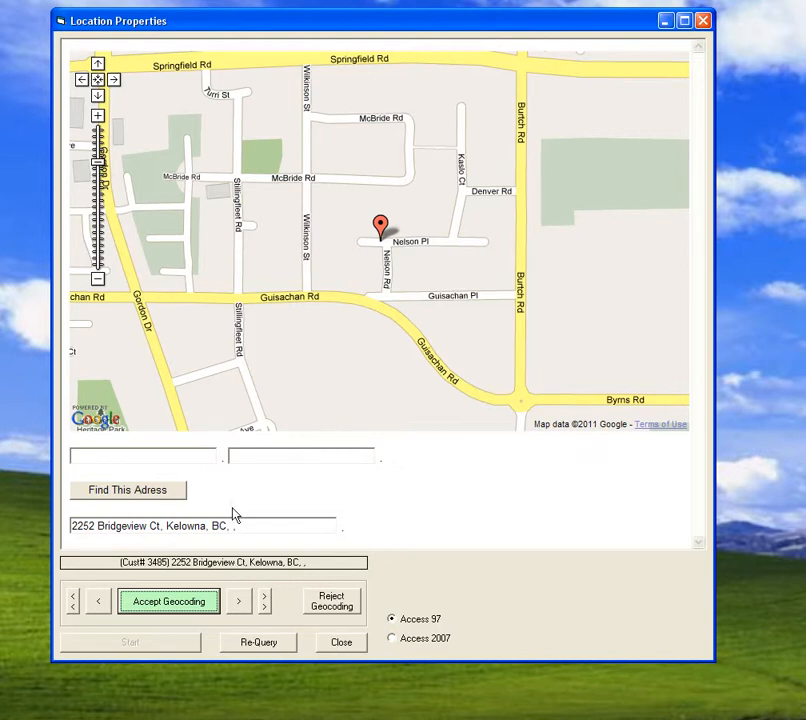
- Find the next customer's address, pan the map to inspect it, and accept the geocoding
click(124, 494)
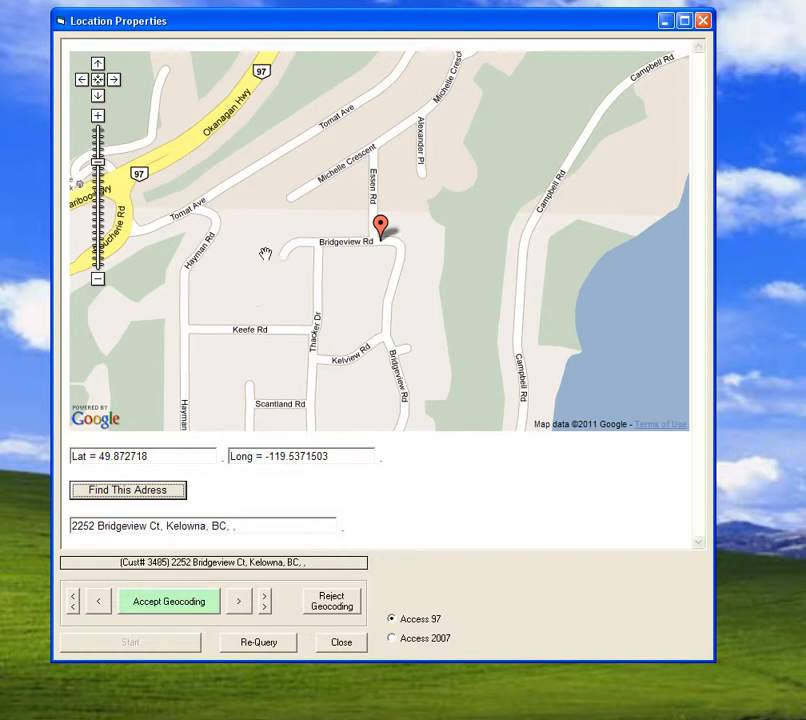
drag(340, 316, 348, 280)
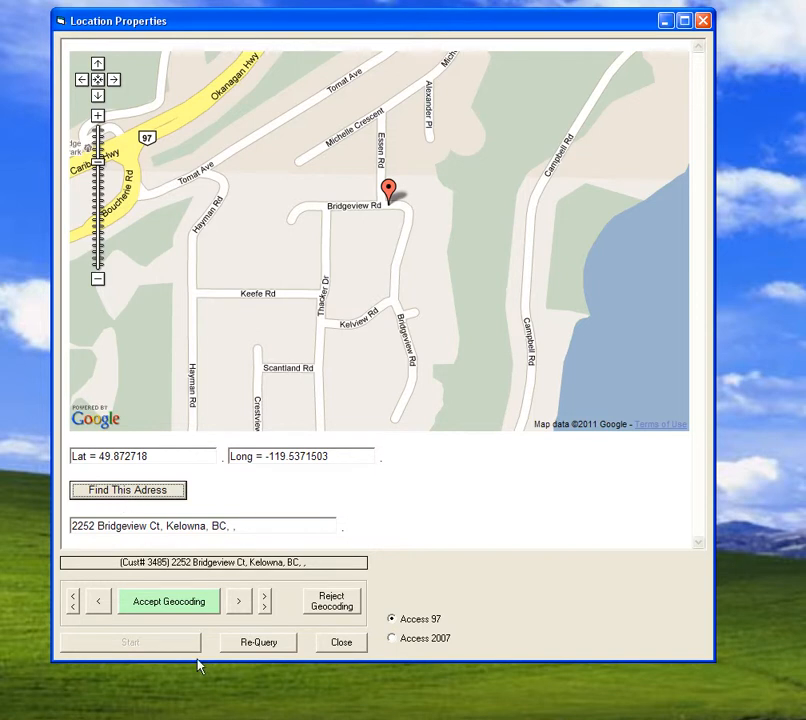
click(170, 603)
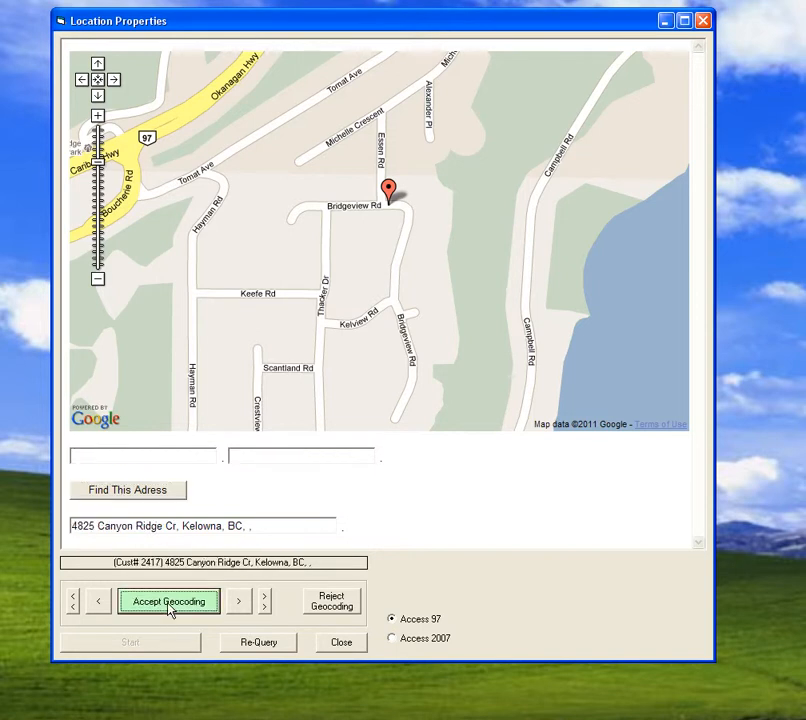
- Find the following customer's address, zoom the map out and back in to check it, and accept the geocoding
click(133, 496)
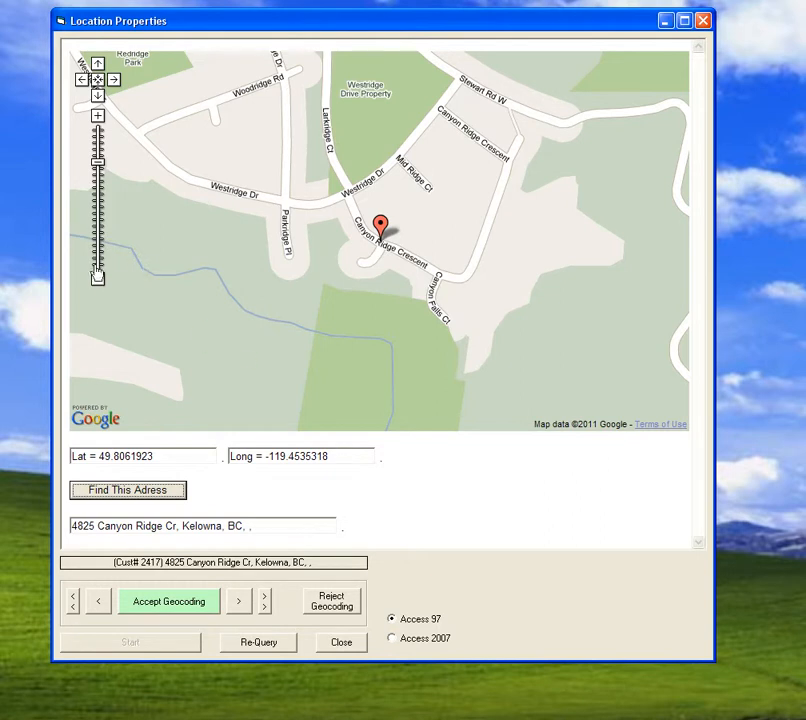
click(98, 279)
click(98, 279)
click(98, 279)
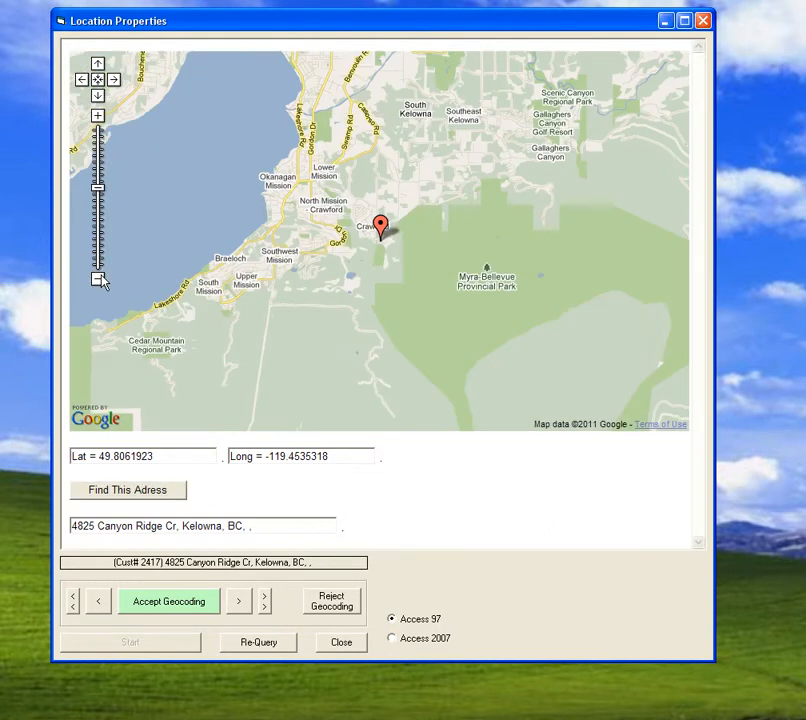
click(98, 279)
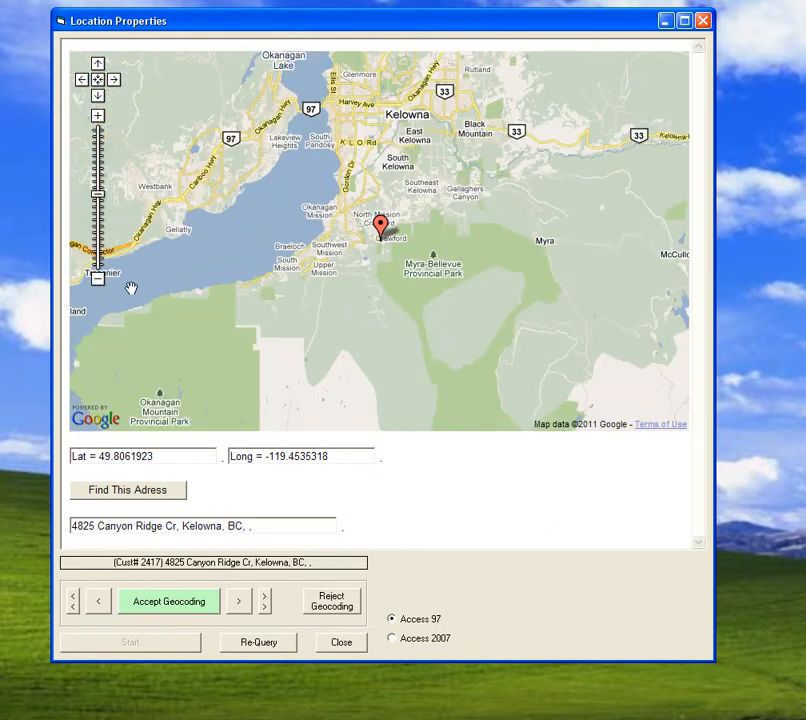
click(99, 283)
click(99, 283)
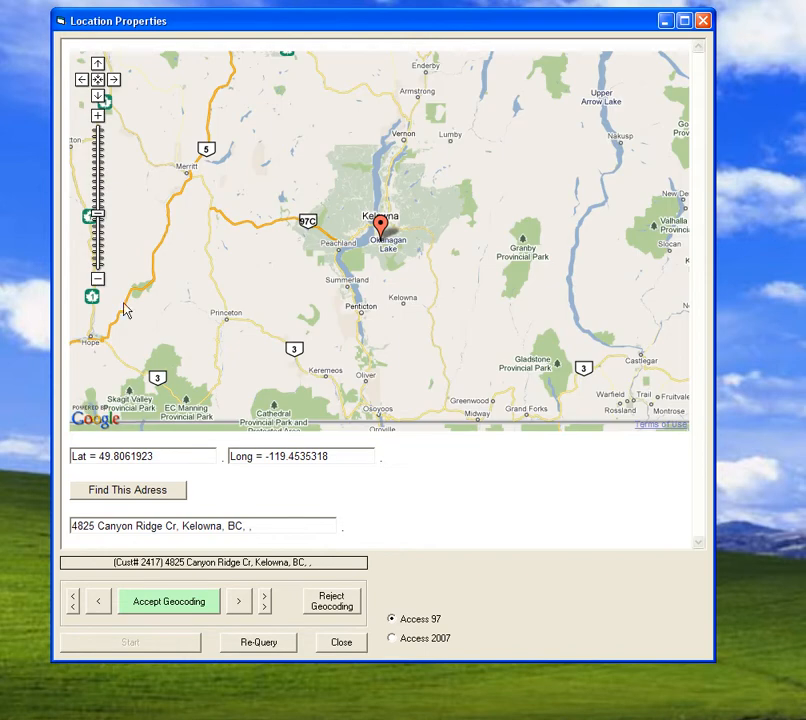
click(98, 117)
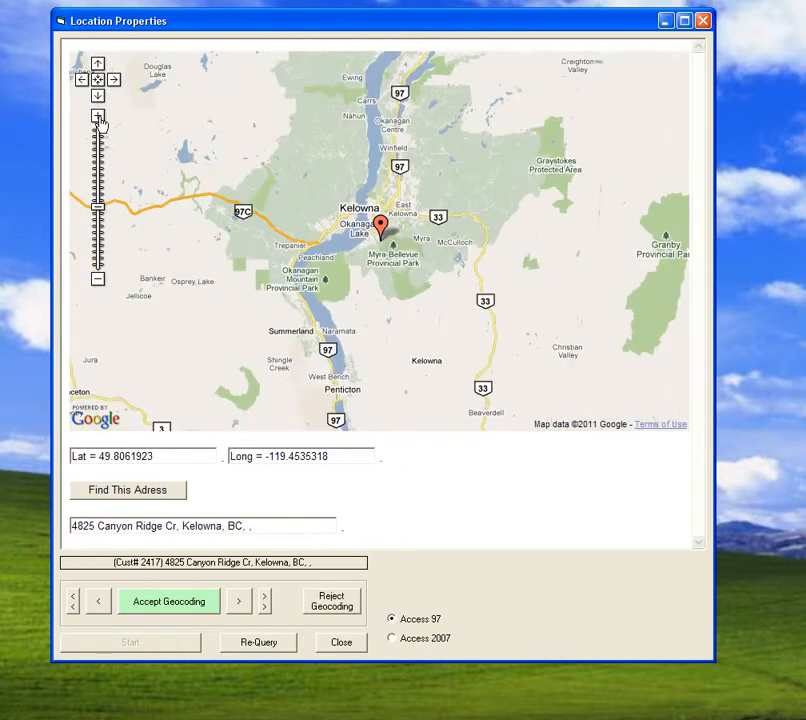
click(98, 117)
click(98, 117)
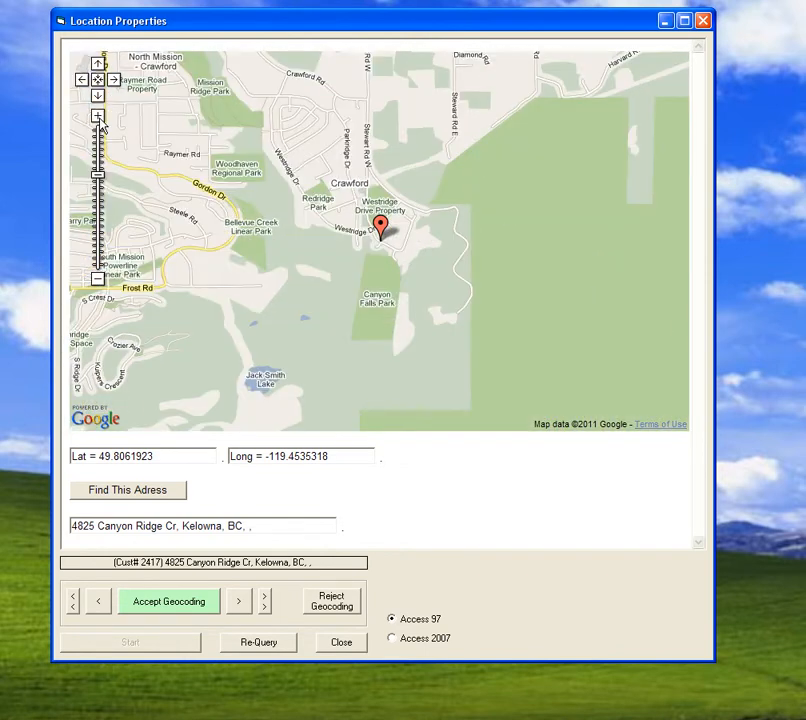
click(170, 606)
- Find and accept the geocoding for the next customer's address
click(127, 490)
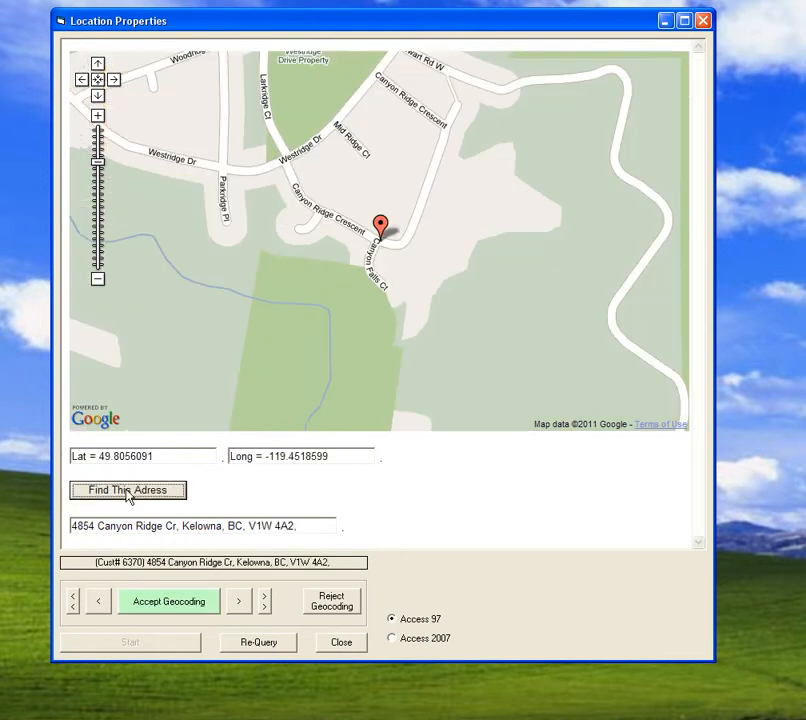
click(173, 608)
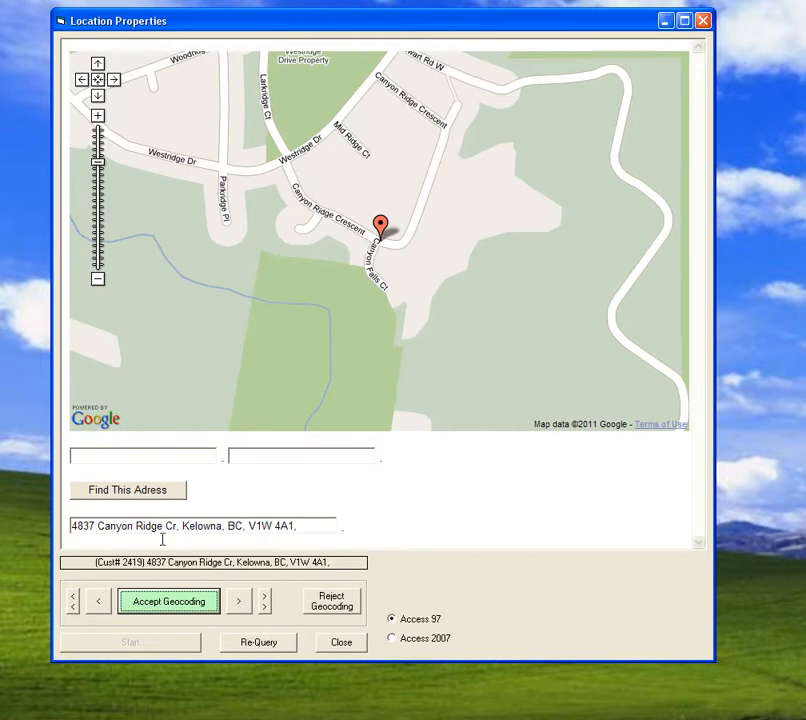
- Skip forward three customer records without geocoding them
click(239, 603)
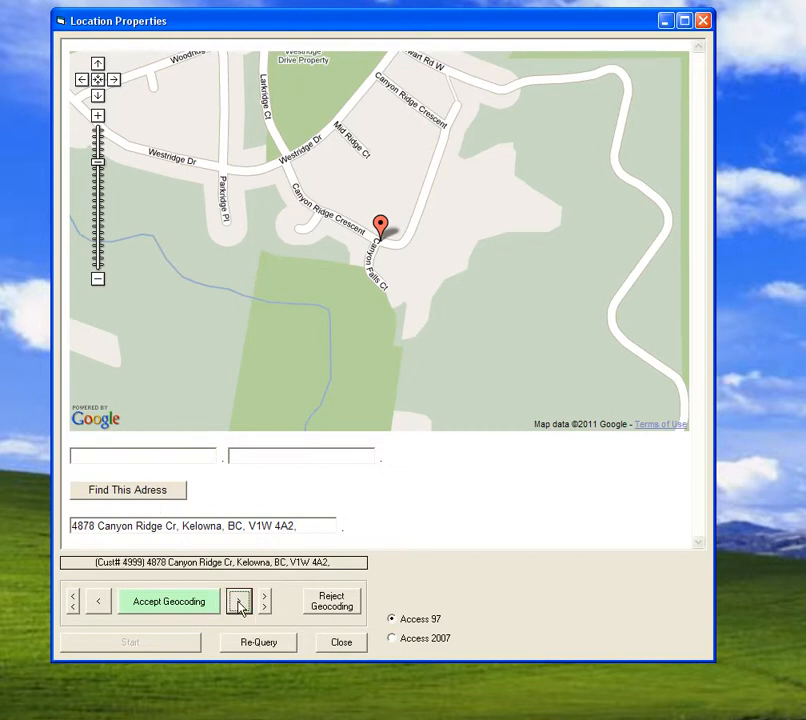
click(239, 603)
click(240, 603)
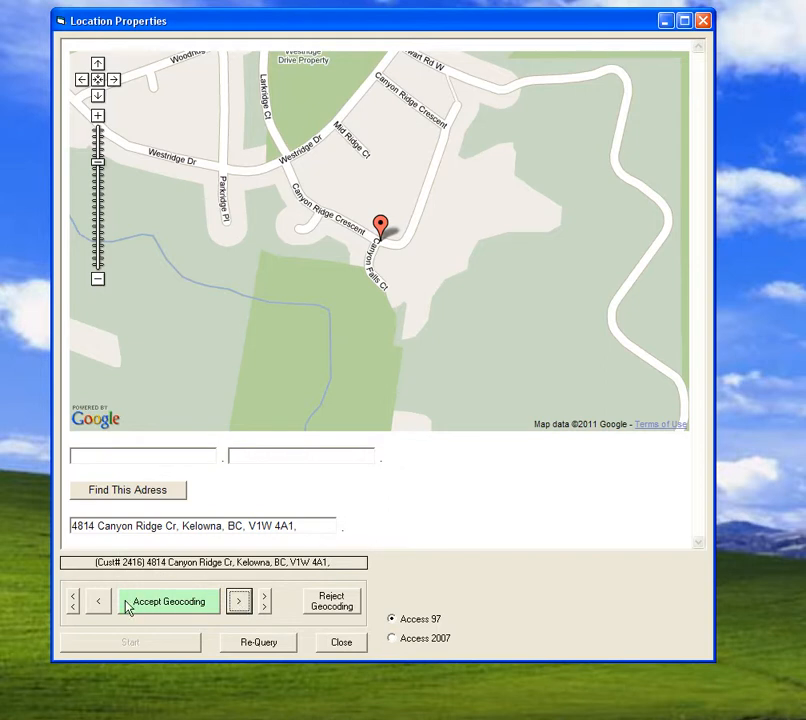
click(100, 605)
click(100, 605)
click(240, 603)
click(240, 603)
click(240, 603)
click(240, 603)
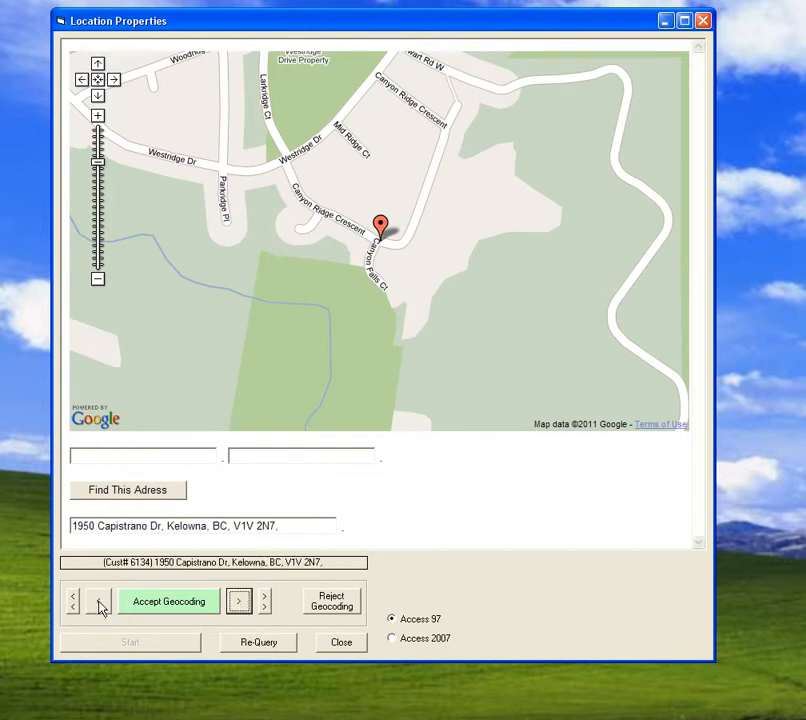
click(100, 605)
click(100, 605)
click(100, 605)
click(240, 603)
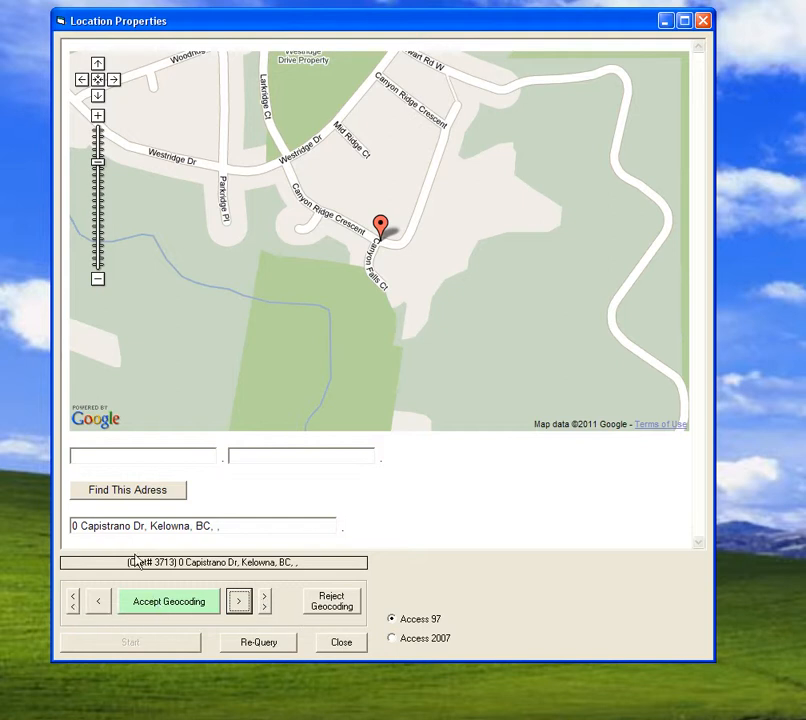
- Try to accept the geocoding for the 0 Capistrano Dr record before its address has been found, and dismiss the alert
click(155, 603)
drag(75, 410, 421, 445)
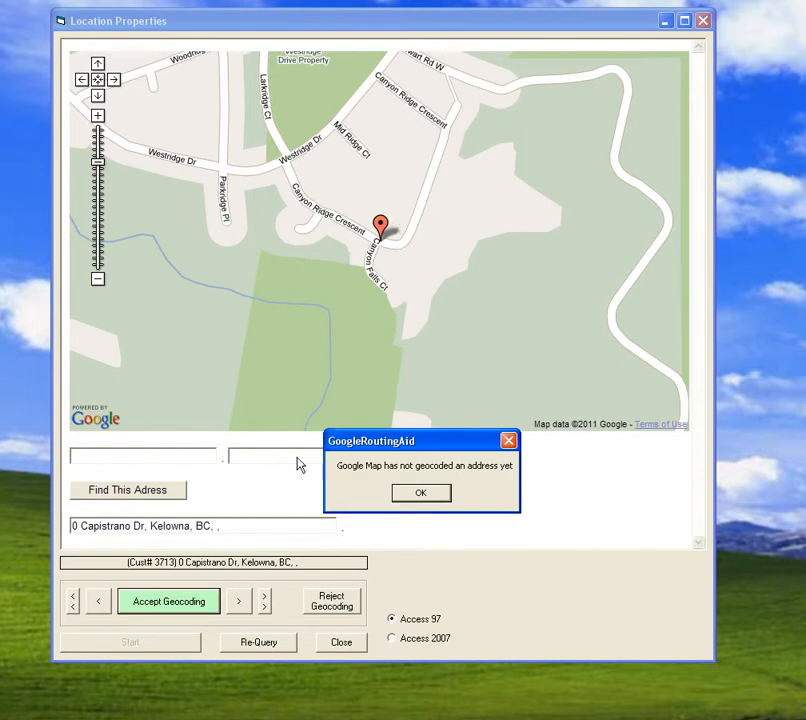
drag(400, 444, 497, 452)
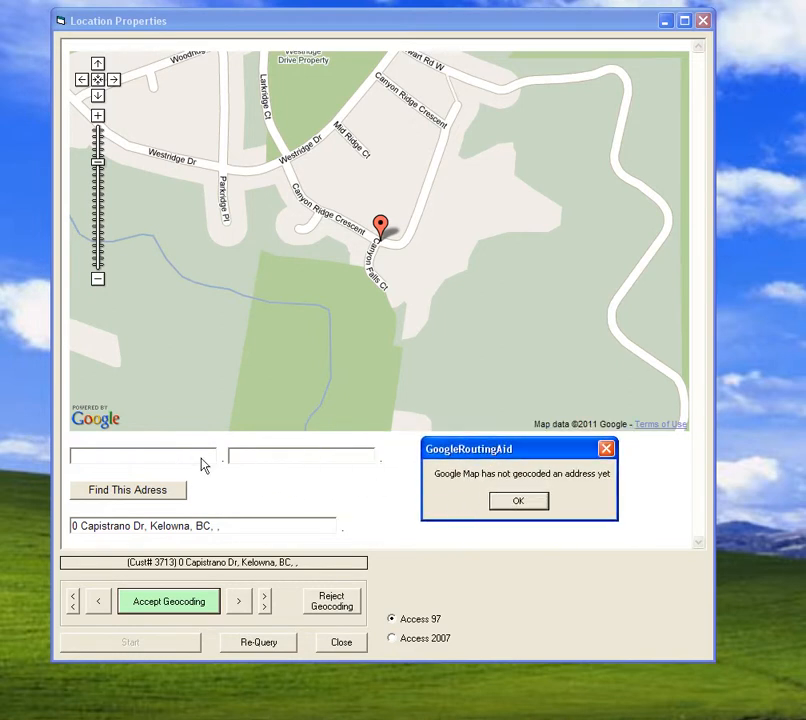
click(516, 500)
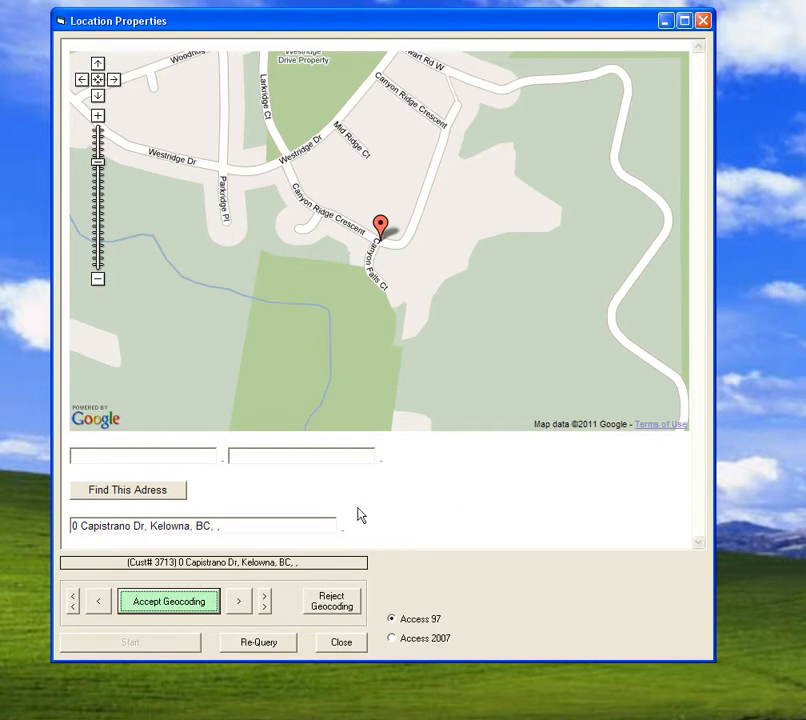
- Find the 0 Capistrano Dr address and try dragging its marker south along Capistrano Dr before re-finding the address
click(140, 496)
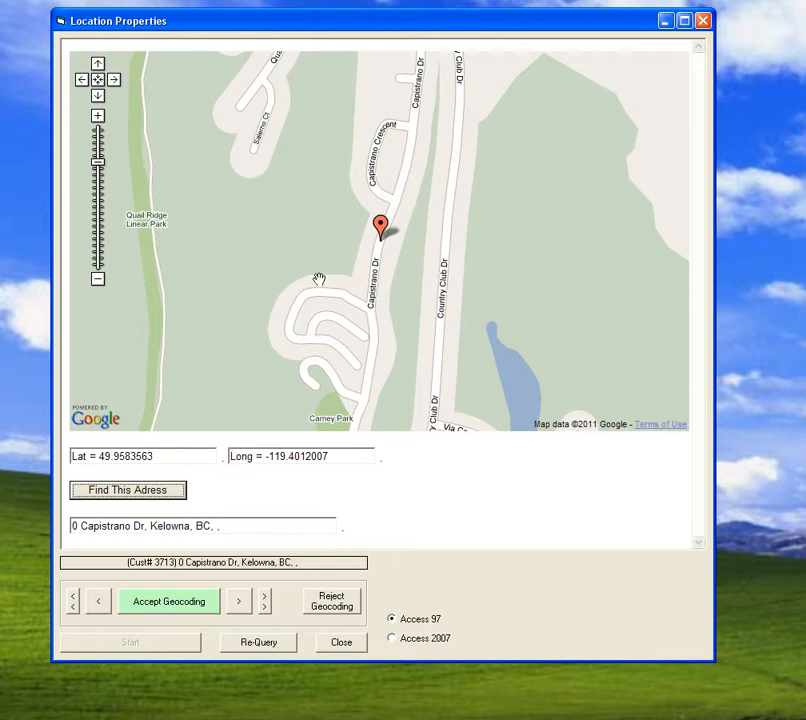
click(98, 279)
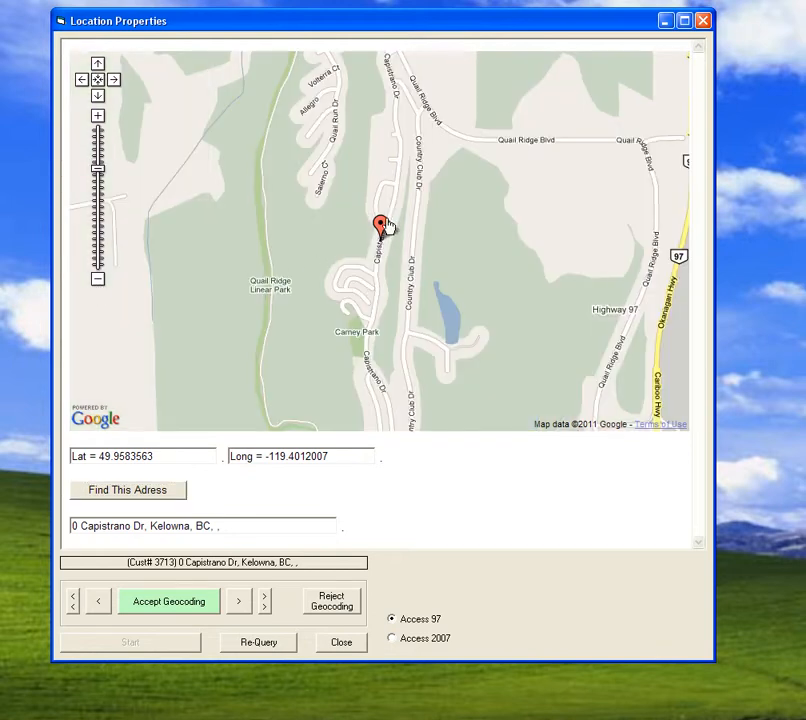
mouse_move(383, 230)
mouse_down()
mouse_move(371, 366)
mouse_move(367, 328)
mouse_move(392, 235)
mouse_move(368, 327)
mouse_move(376, 282)
mouse_move(387, 383)
mouse_up()
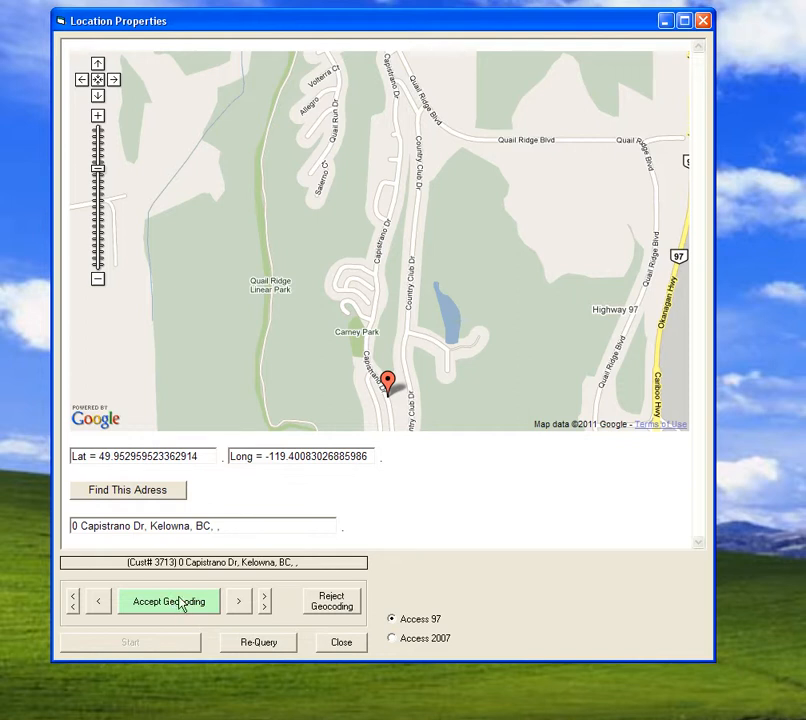
click(147, 499)
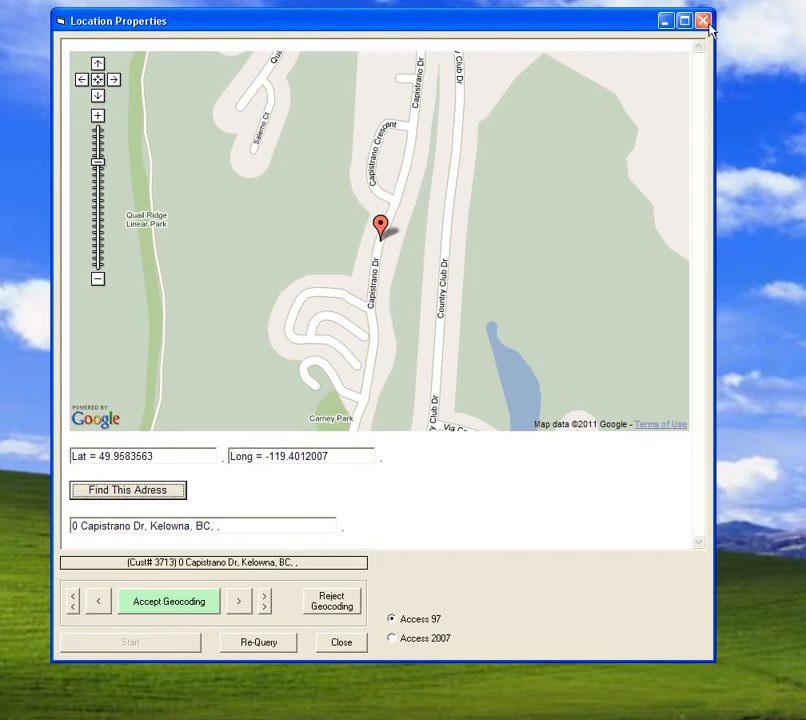
- Close and relaunch GoogleRoutingAid from its desktop shortcut, and start processing the customer records again
click(346, 648)
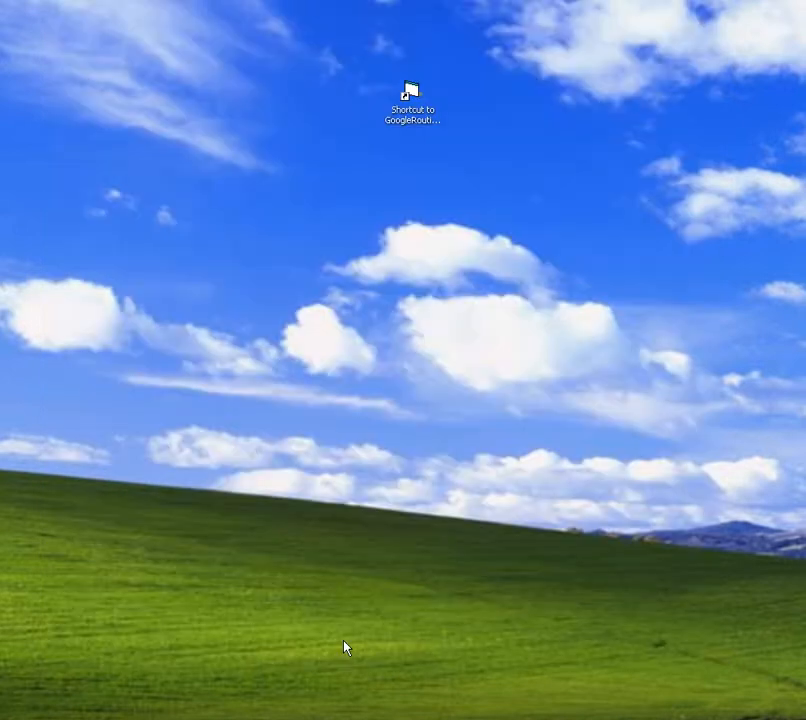
double_click(412, 98)
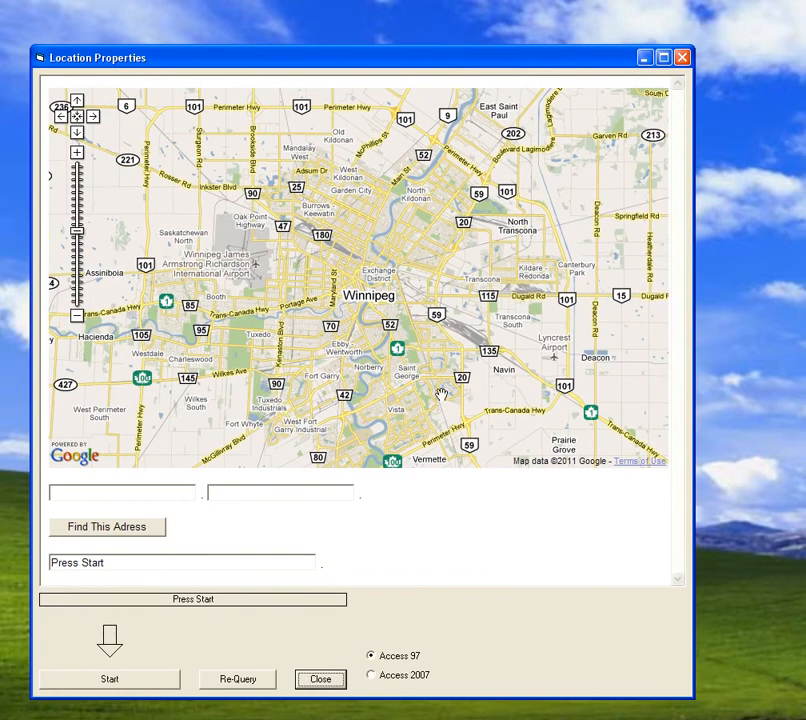
click(110, 680)
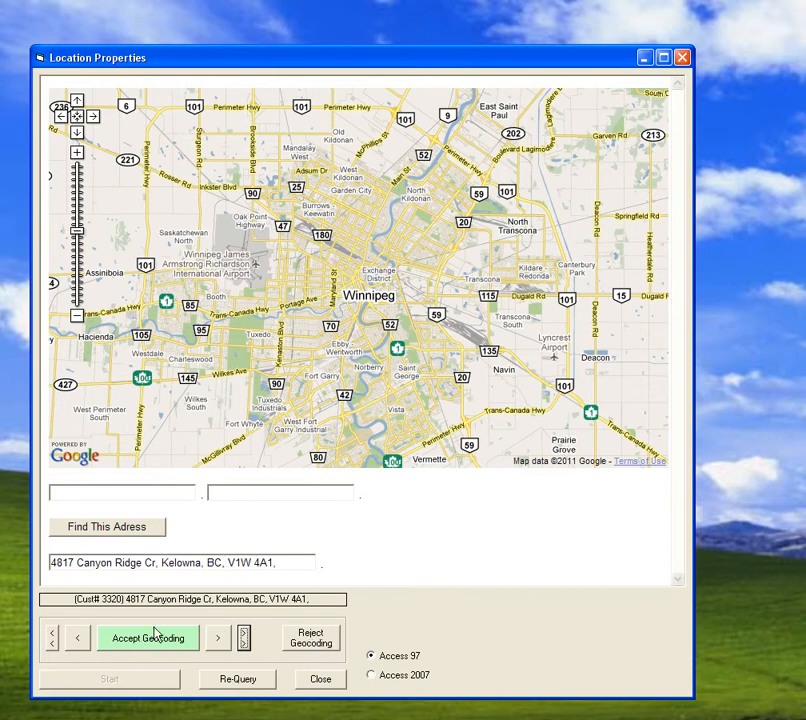
- Find and accept the geocoding for each of the next five Canyon Ridge Cr customer addresses in turn
click(116, 527)
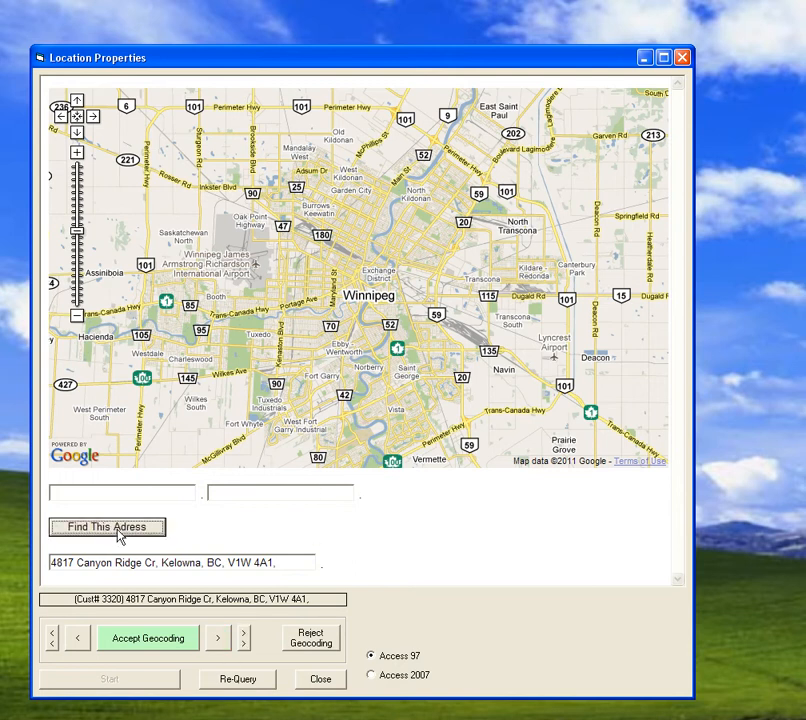
click(135, 643)
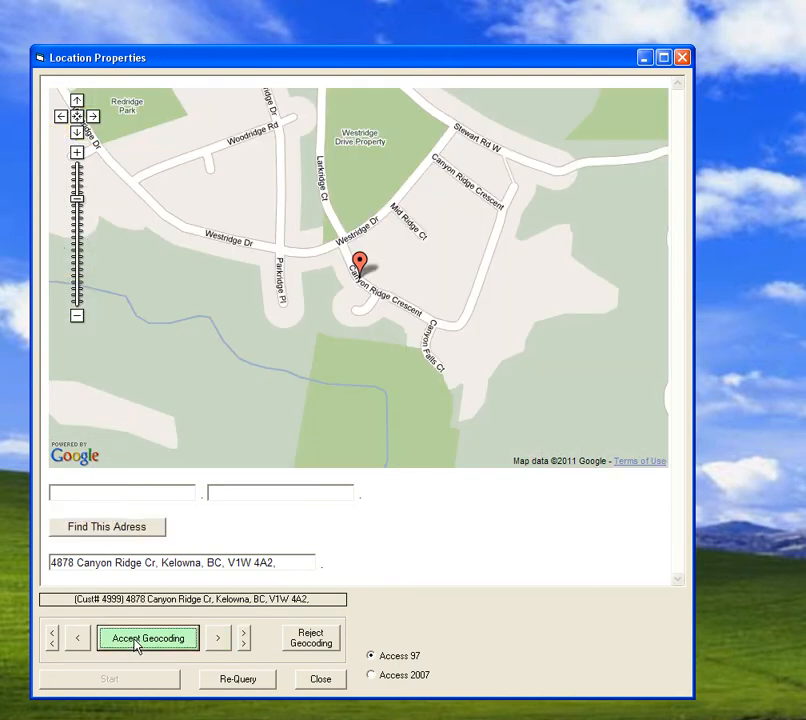
click(121, 531)
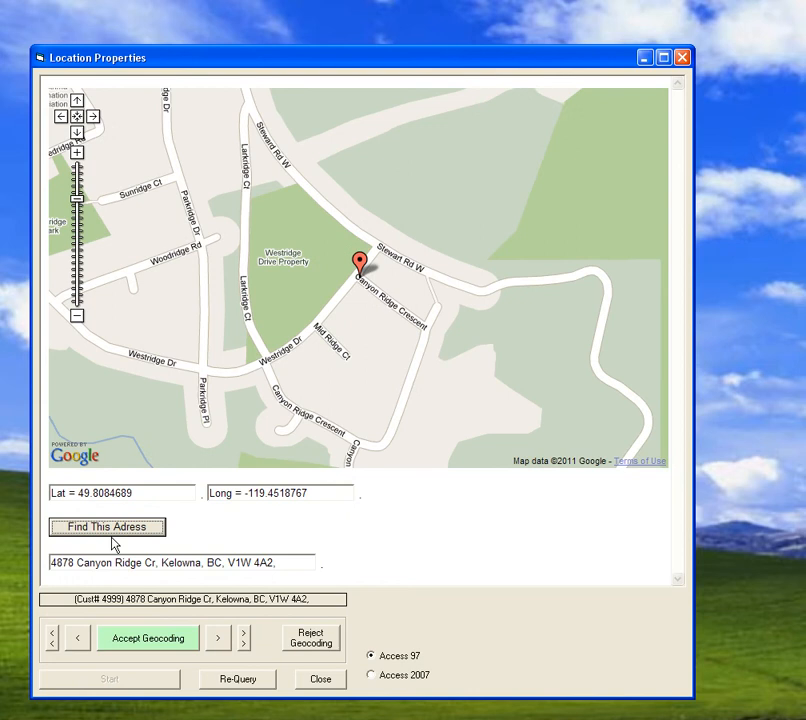
click(153, 641)
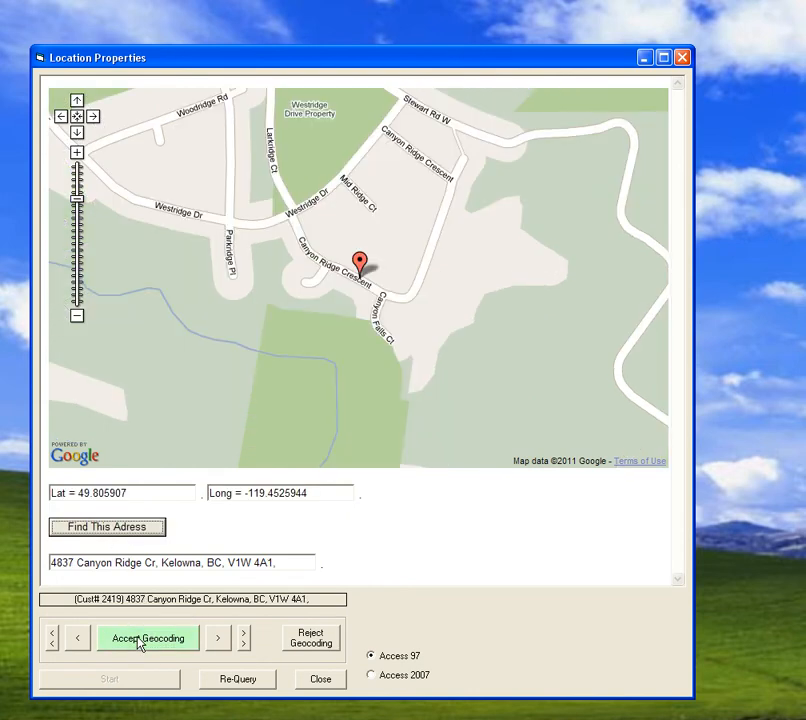
click(144, 645)
click(112, 531)
click(153, 633)
click(113, 533)
click(154, 643)
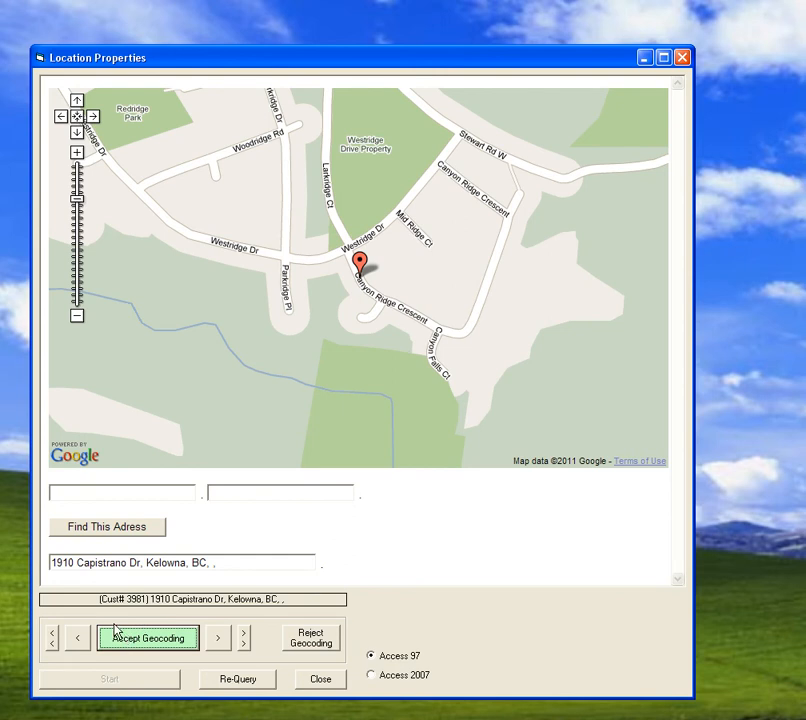
click(217, 640)
click(217, 640)
click(217, 640)
click(217, 640)
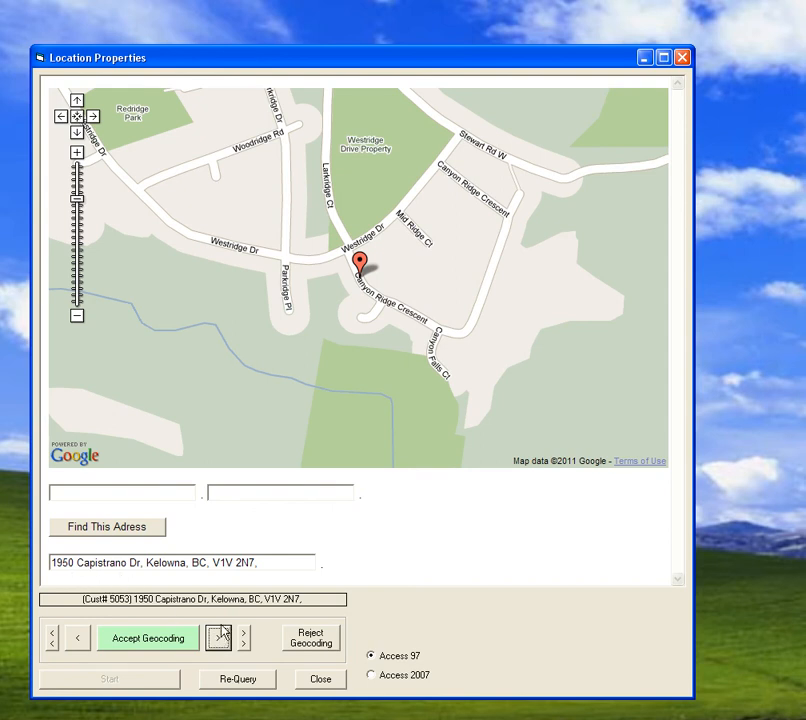
click(122, 532)
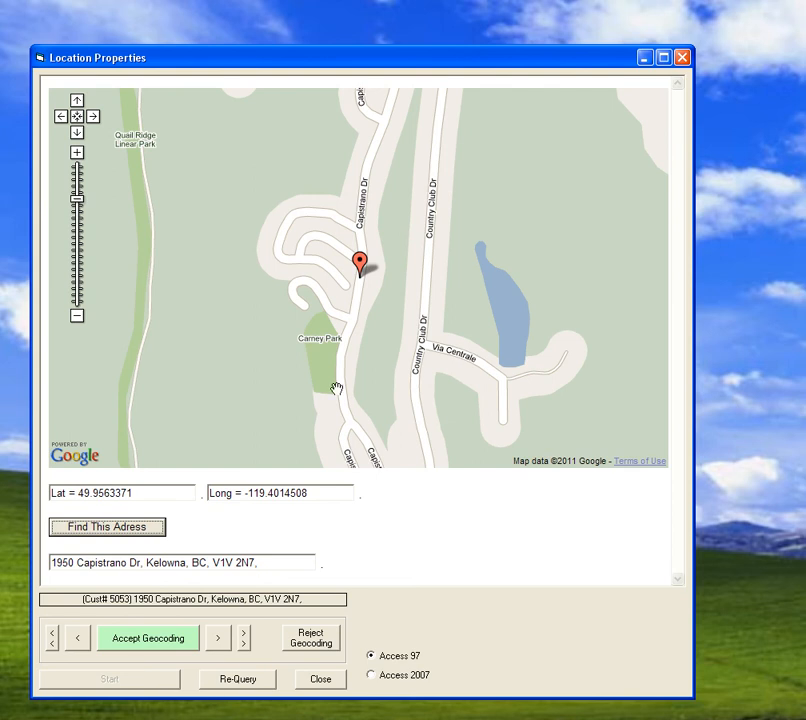
- Step forward and back through neighbouring customer records without geocoding them
click(218, 638)
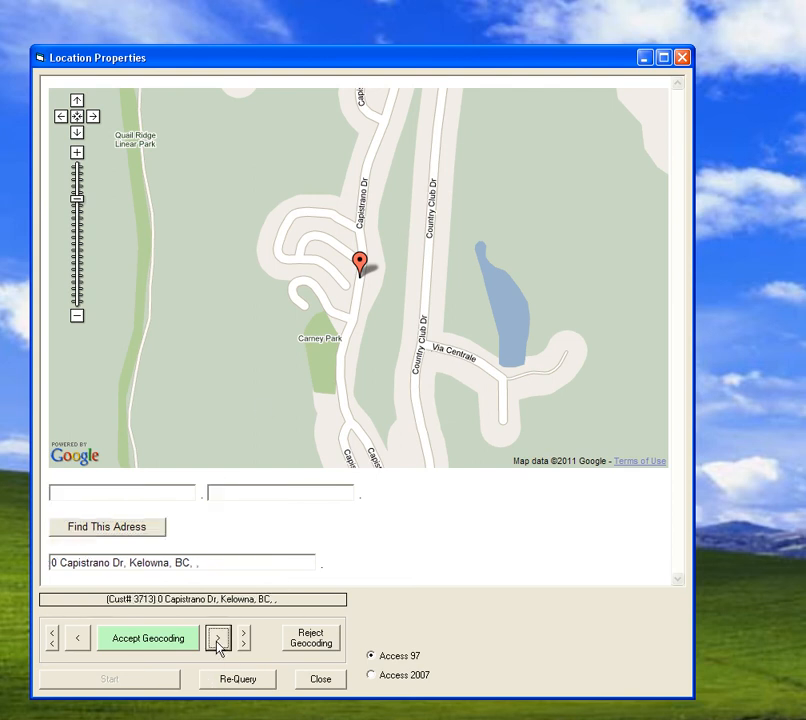
click(78, 640)
click(78, 640)
click(78, 640)
click(216, 640)
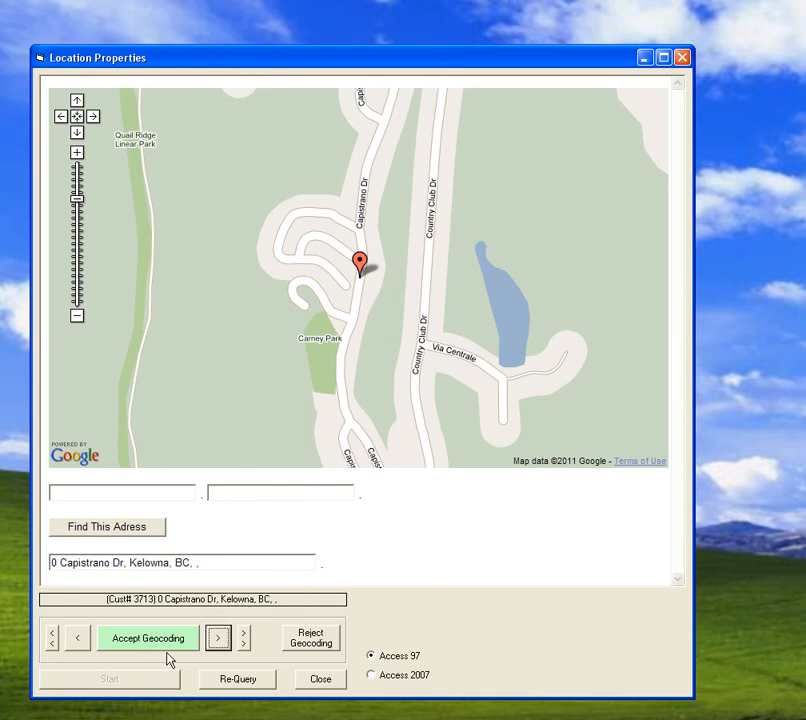